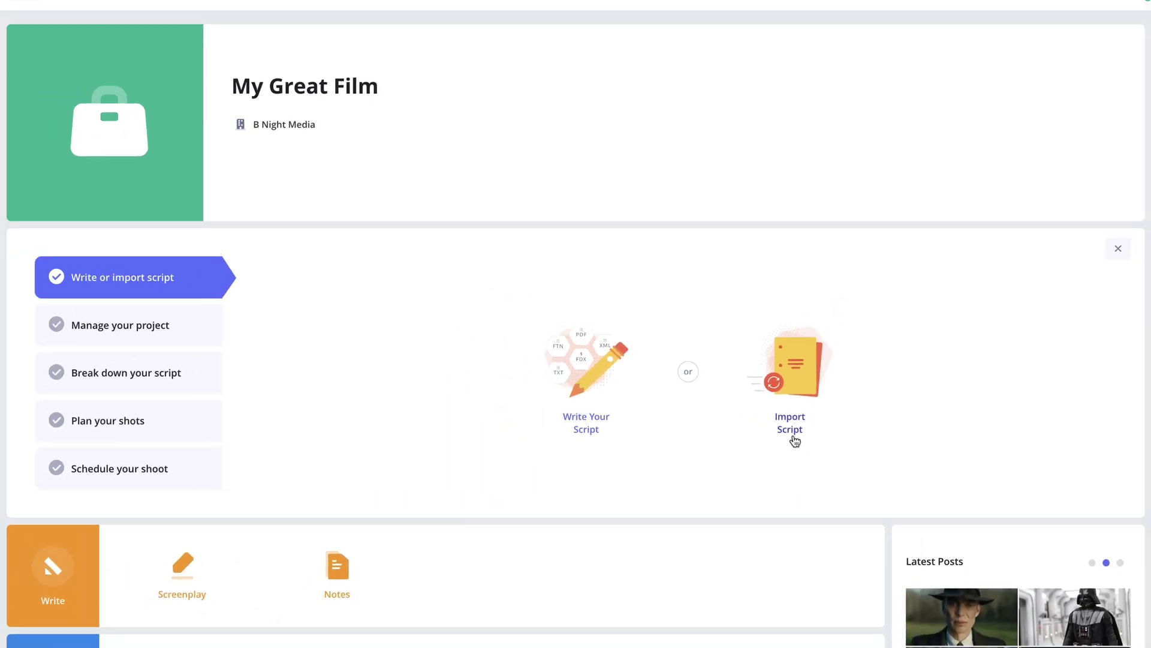
- Import the Extra_Ordinary .sbx shooting script from Downloads with all its scenes as a White revision
{"action": "left_click", "coordinate": [795, 441]}
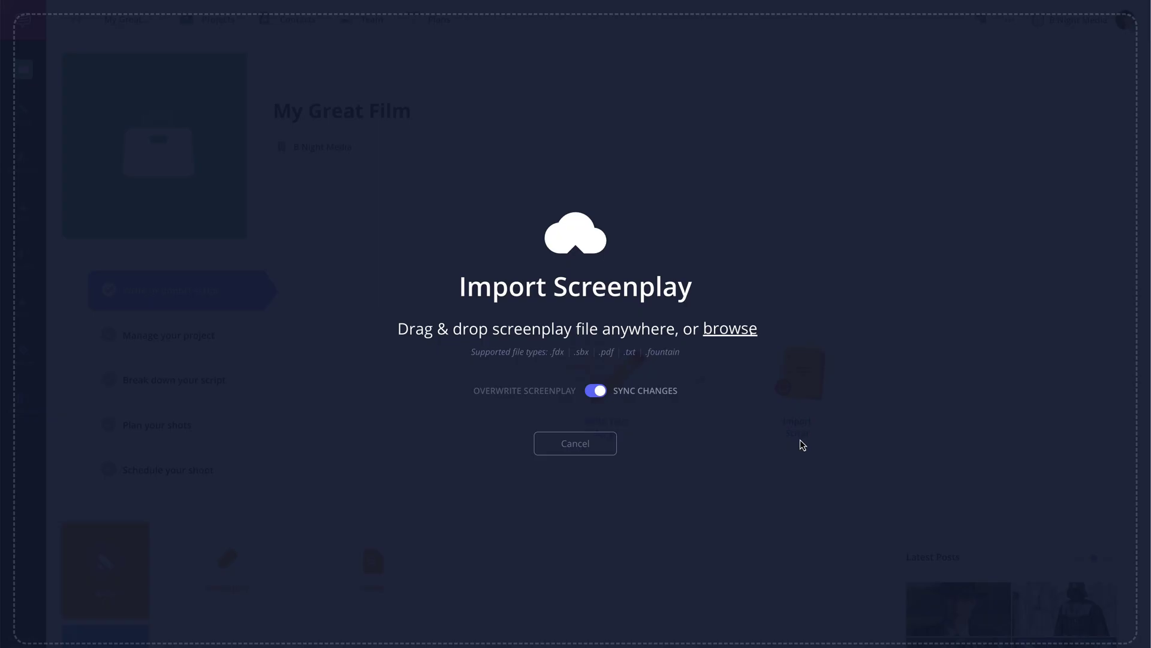
{"action": "left_click", "coordinate": [731, 330]}
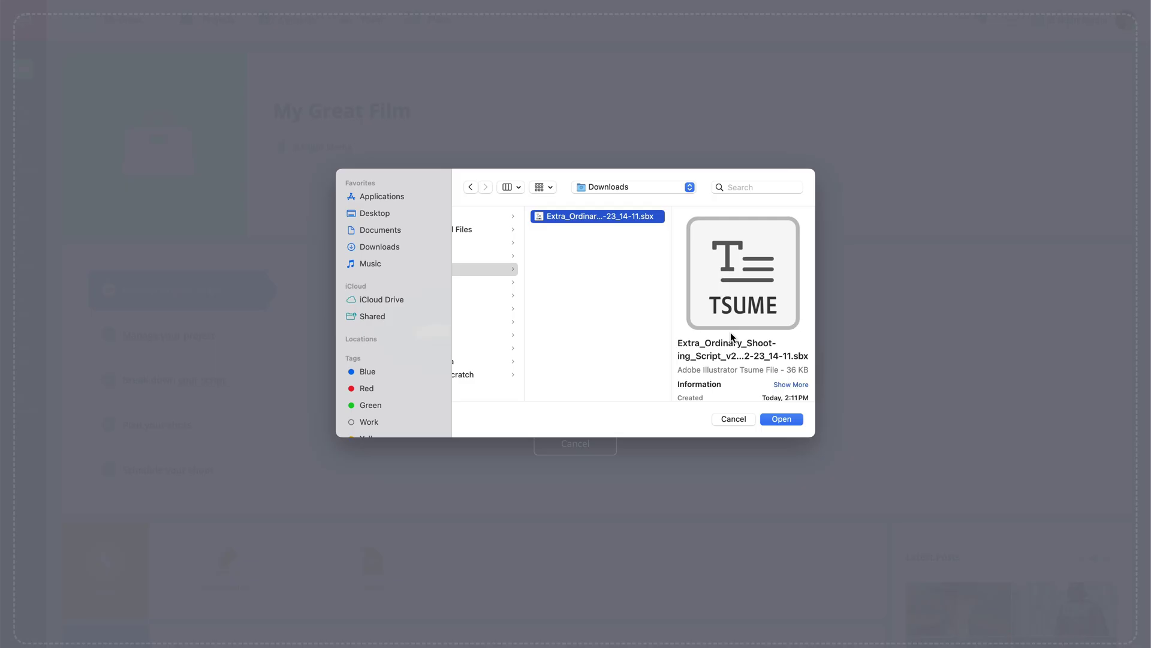
{"action": "left_click", "coordinate": [784, 426]}
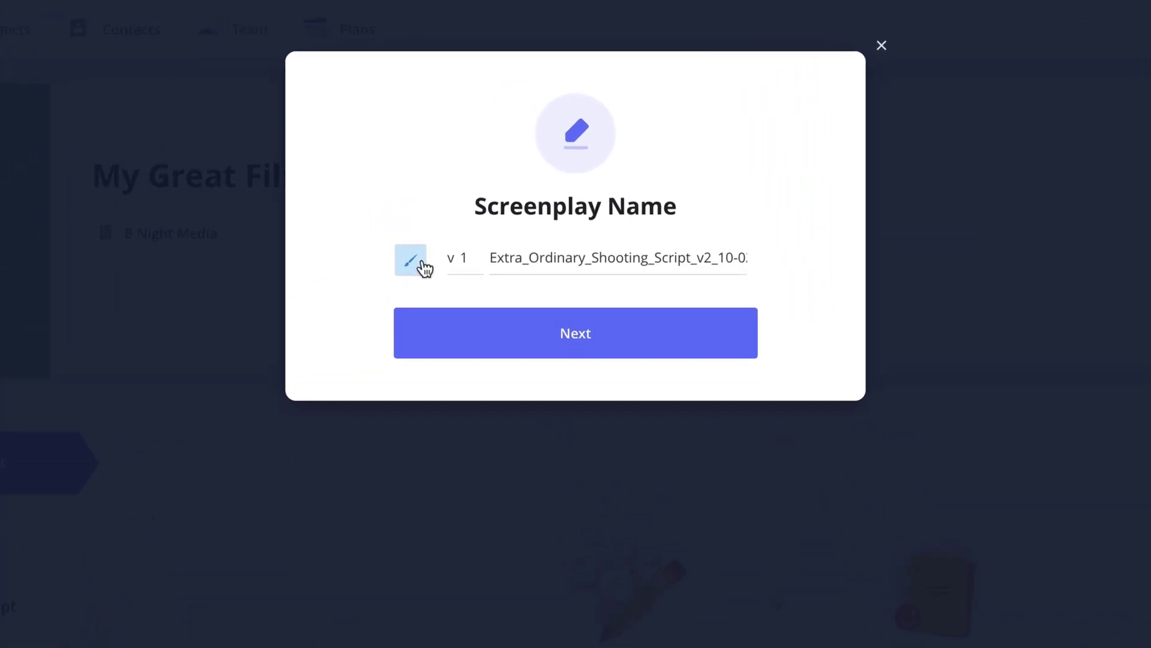
{"action": "left_click", "coordinate": [421, 265]}
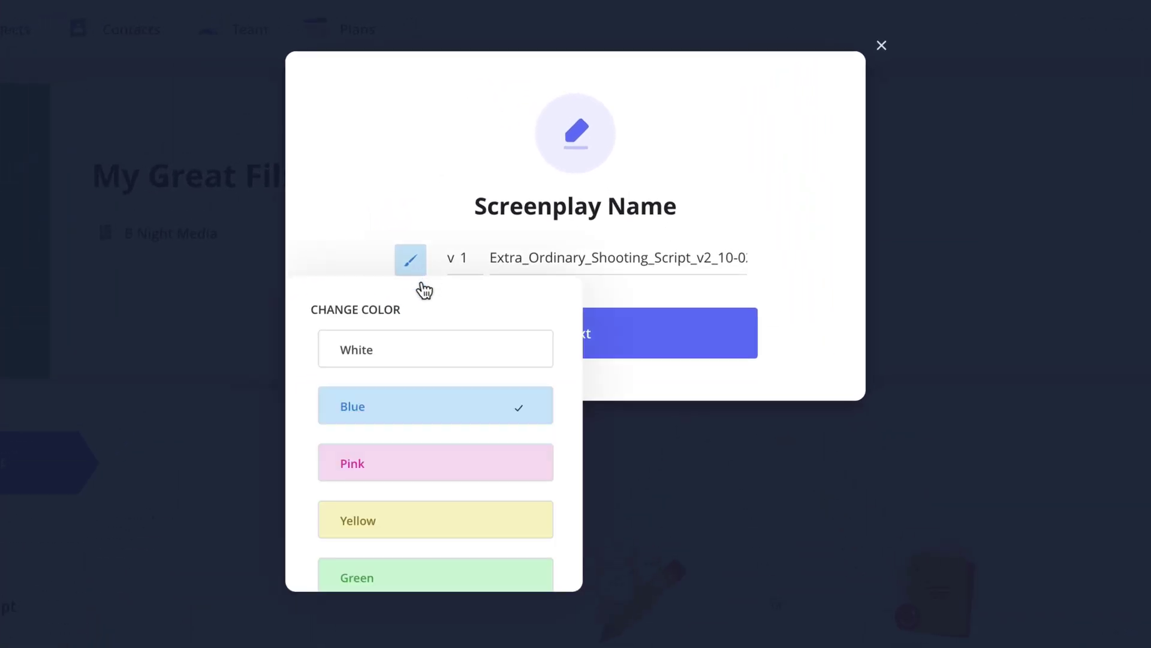
{"action": "left_click", "coordinate": [421, 352]}
{"action": "left_click", "coordinate": [459, 258]}
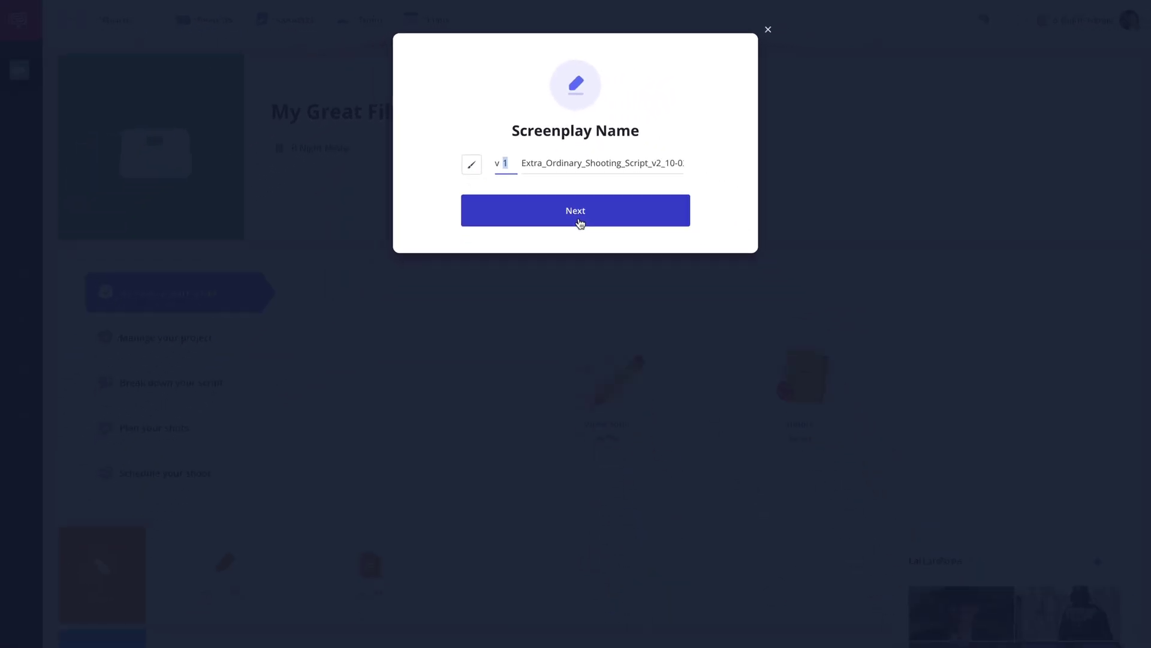
{"action": "left_click", "coordinate": [580, 224]}
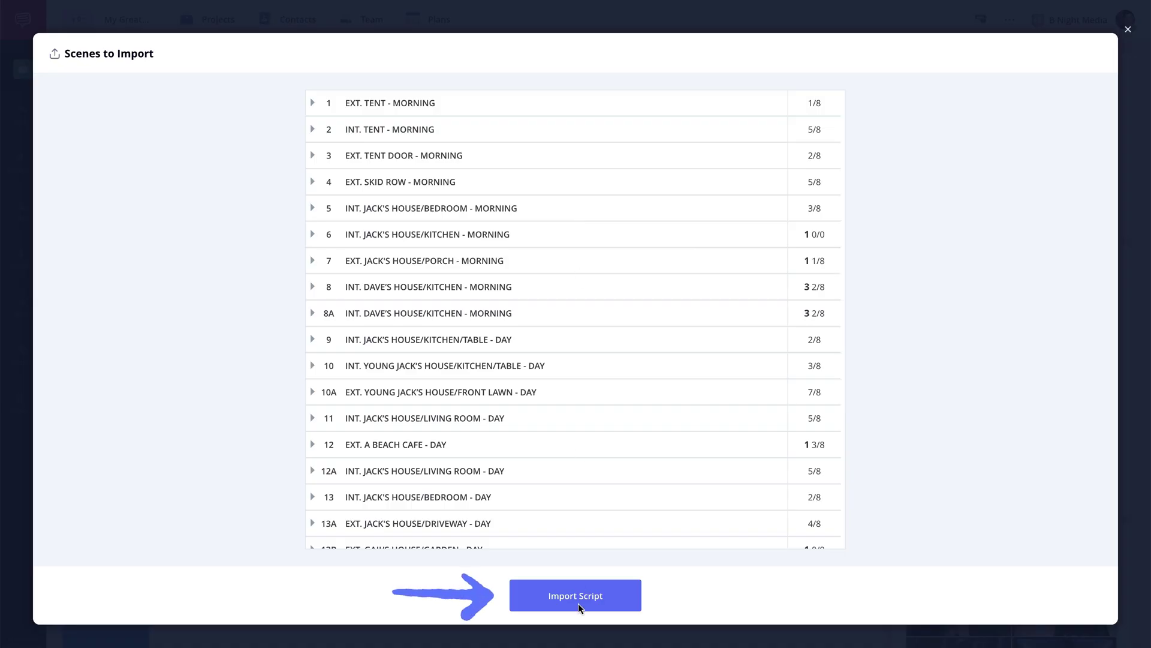
{"action": "left_click", "coordinate": [579, 596]}
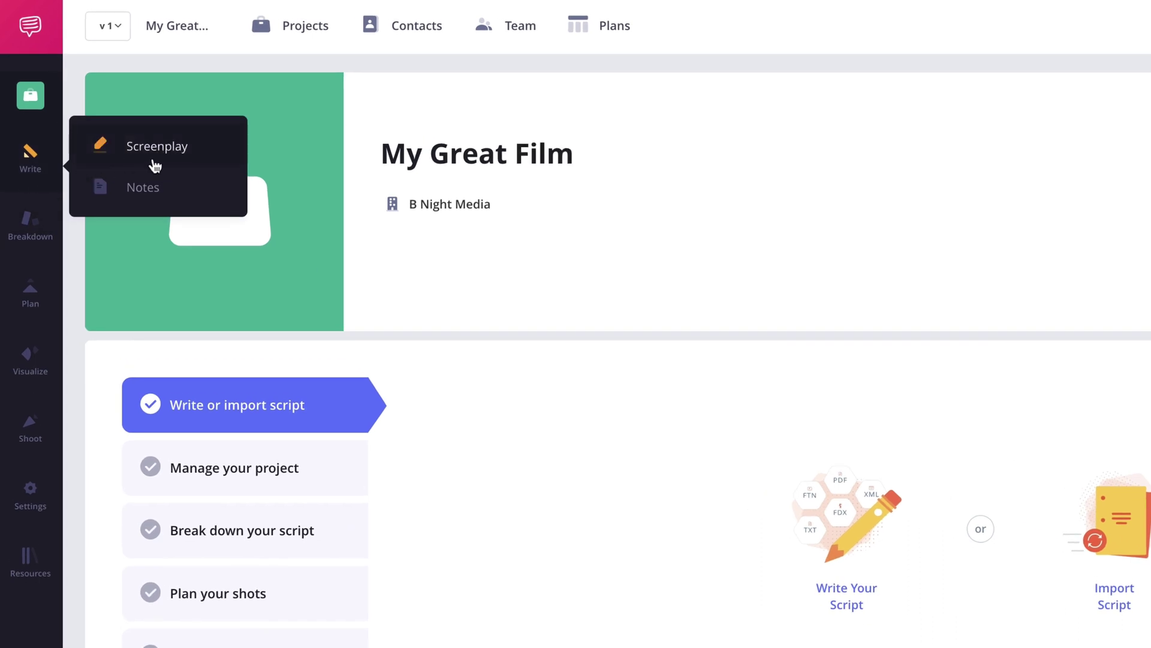
- Sync the Extra_Ordinary screenplay's new scene list to the project as a Blue version 2 revision
{"action": "left_click", "coordinate": [113, 117]}
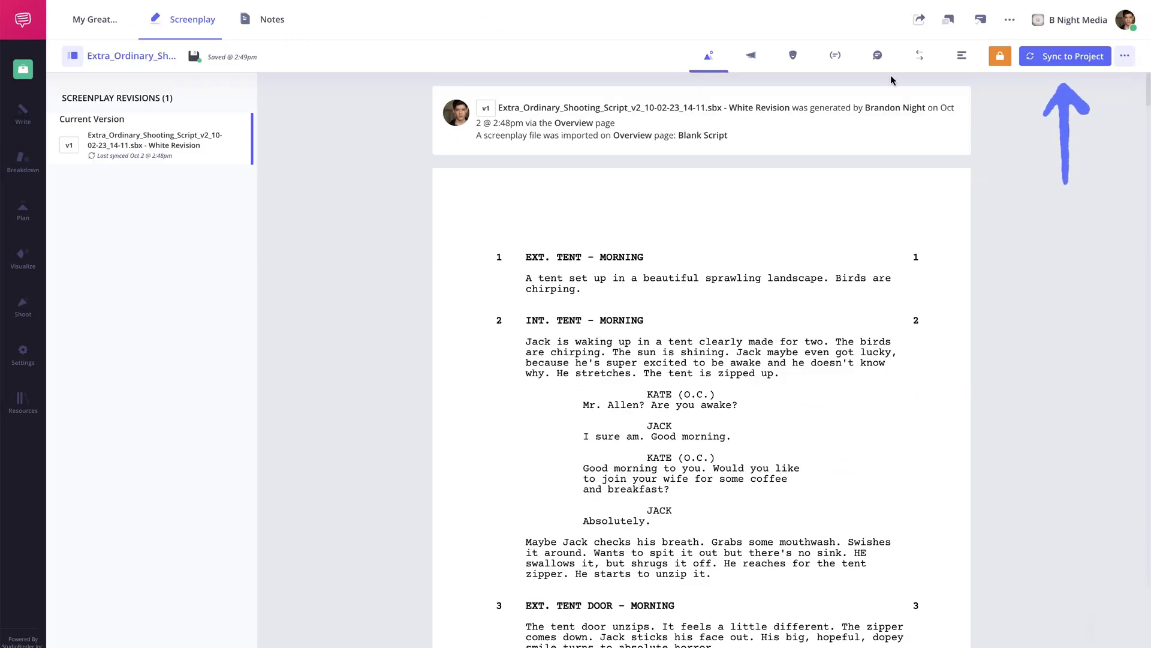
{"action": "left_click", "coordinate": [1065, 58]}
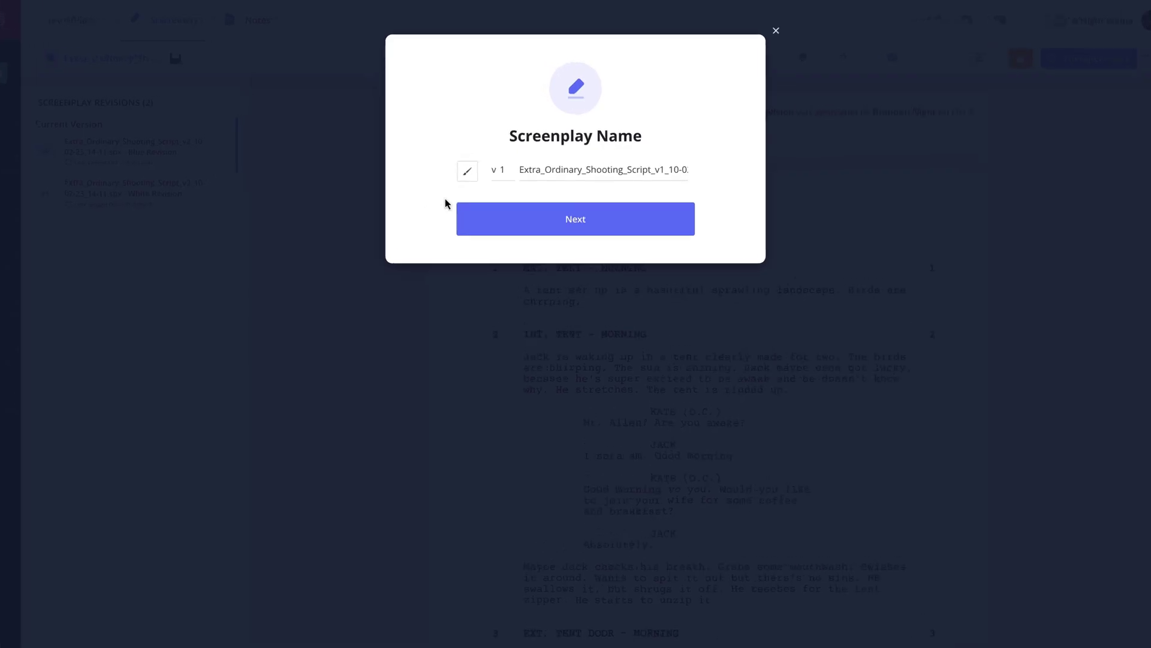
{"action": "left_click", "coordinate": [468, 174]}
{"action": "left_click", "coordinate": [472, 265]}
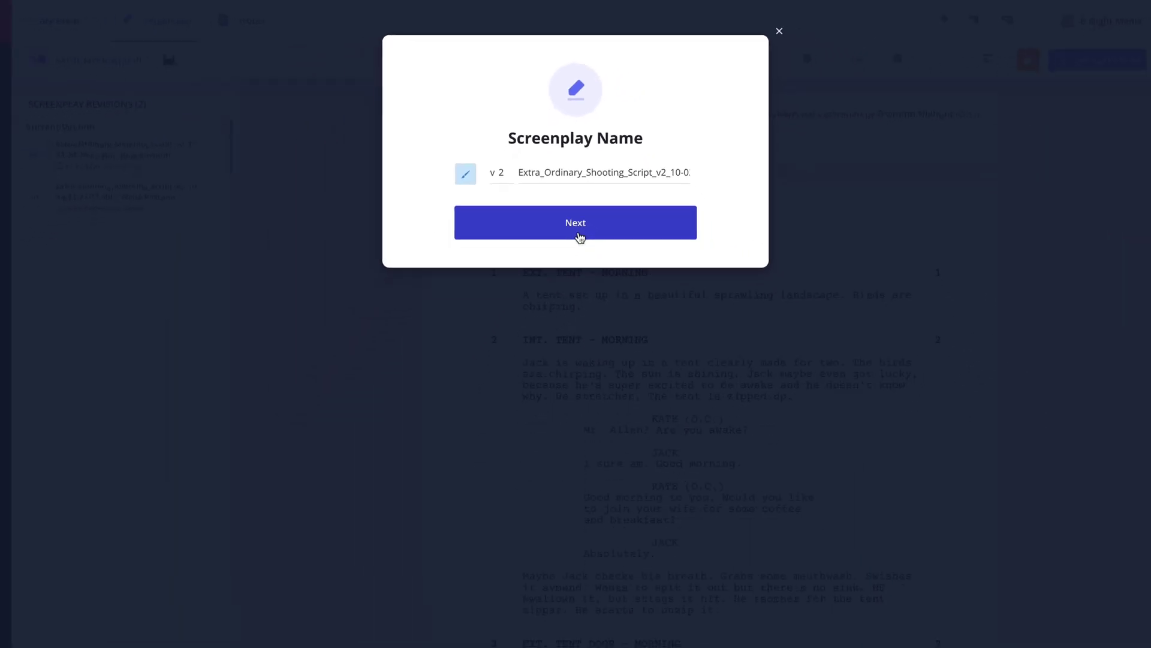
{"action": "left_click", "coordinate": [580, 236]}
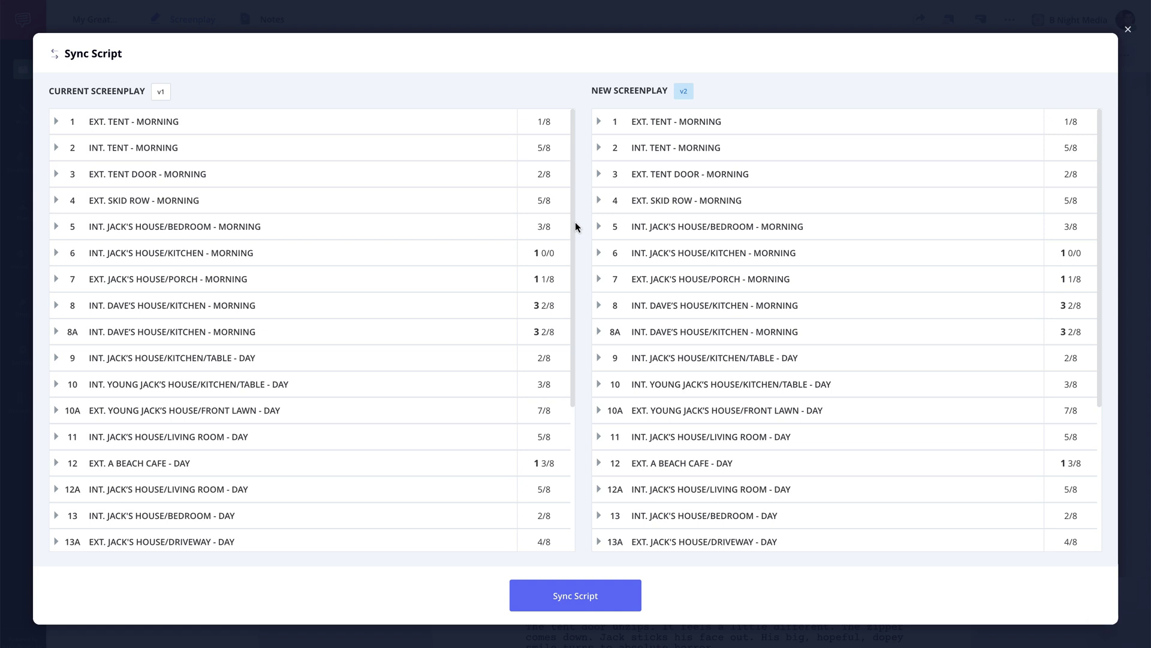
{"action": "left_click", "coordinate": [578, 606]}
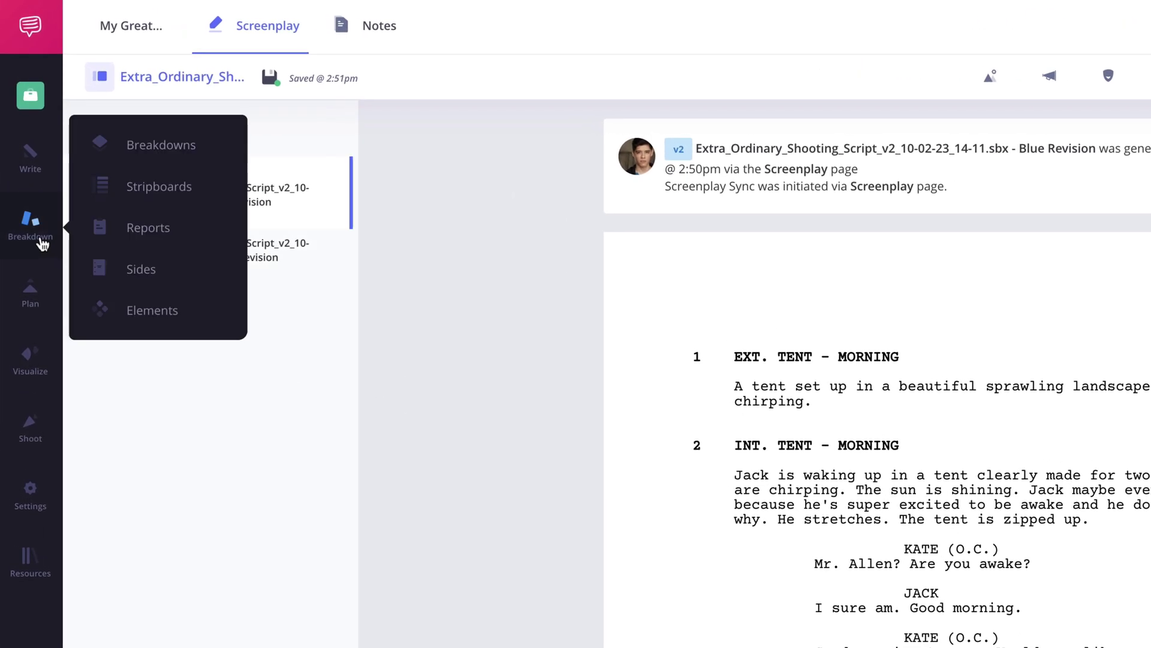
- Create a stripboard schedule named 'Shooting Schedule' holding all 25 scene strips
{"action": "left_click", "coordinate": [177, 209]}
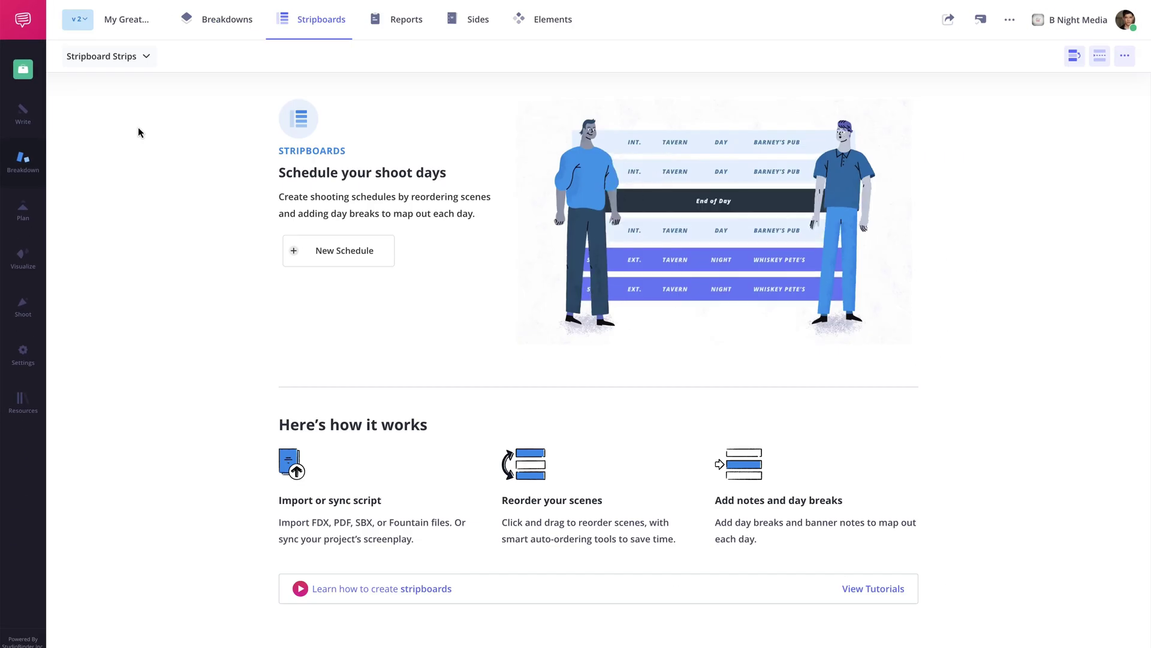
{"action": "left_click", "coordinate": [339, 257]}
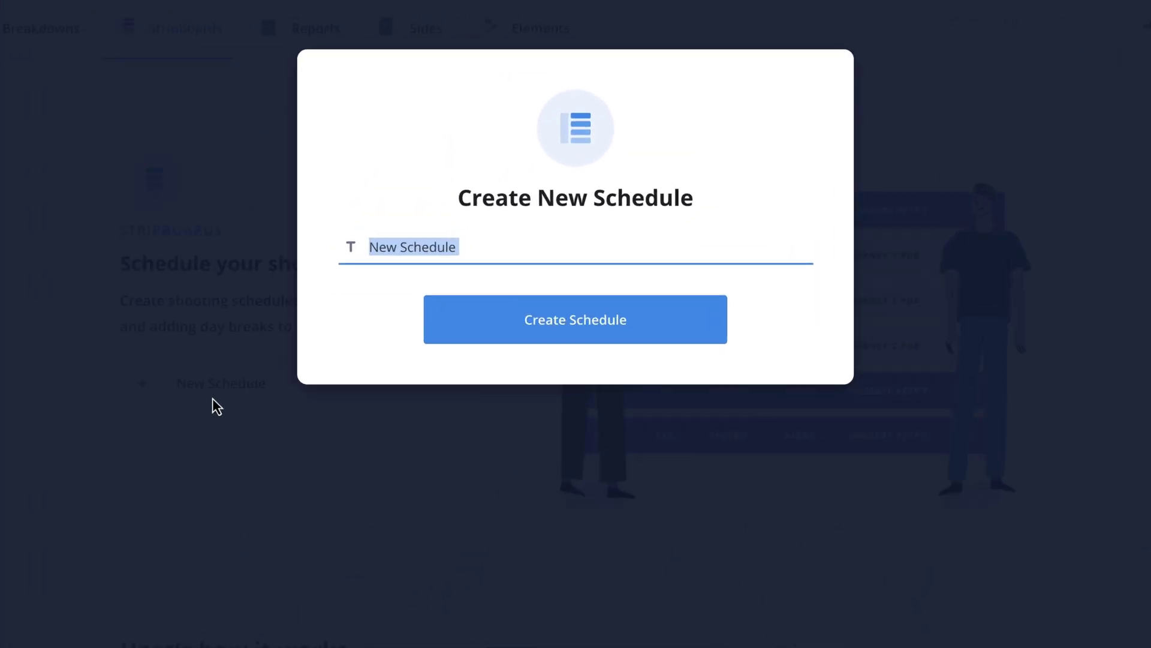
{"action": "type", "text": "Sho"}
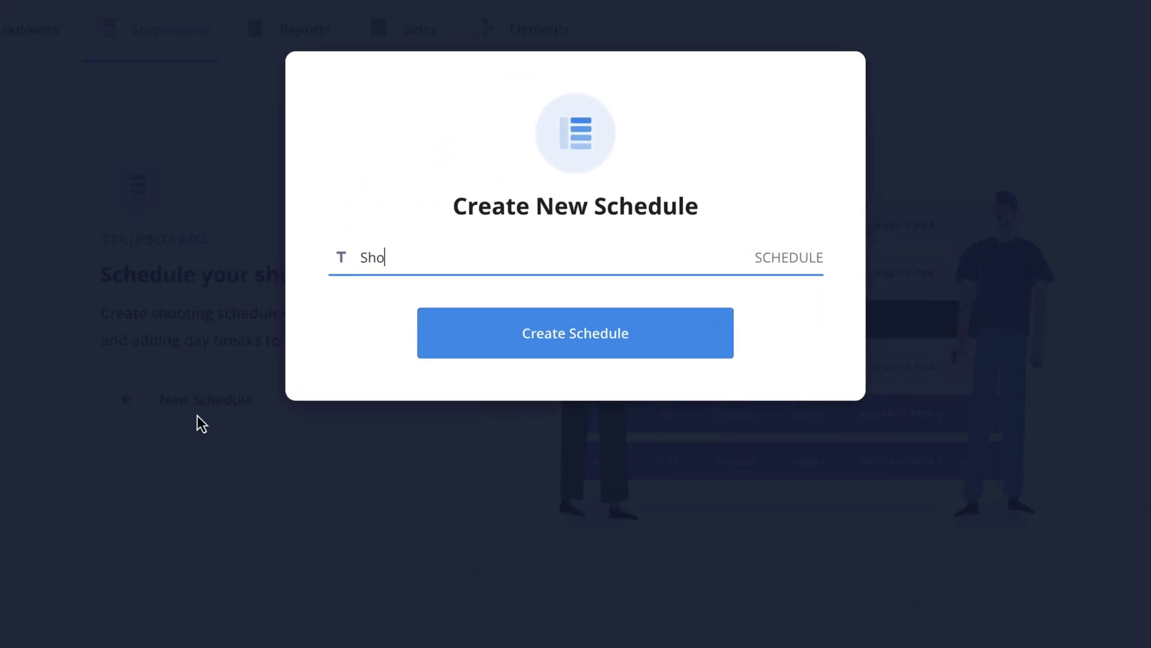
{"action": "type", "text": "oting Schedule"}
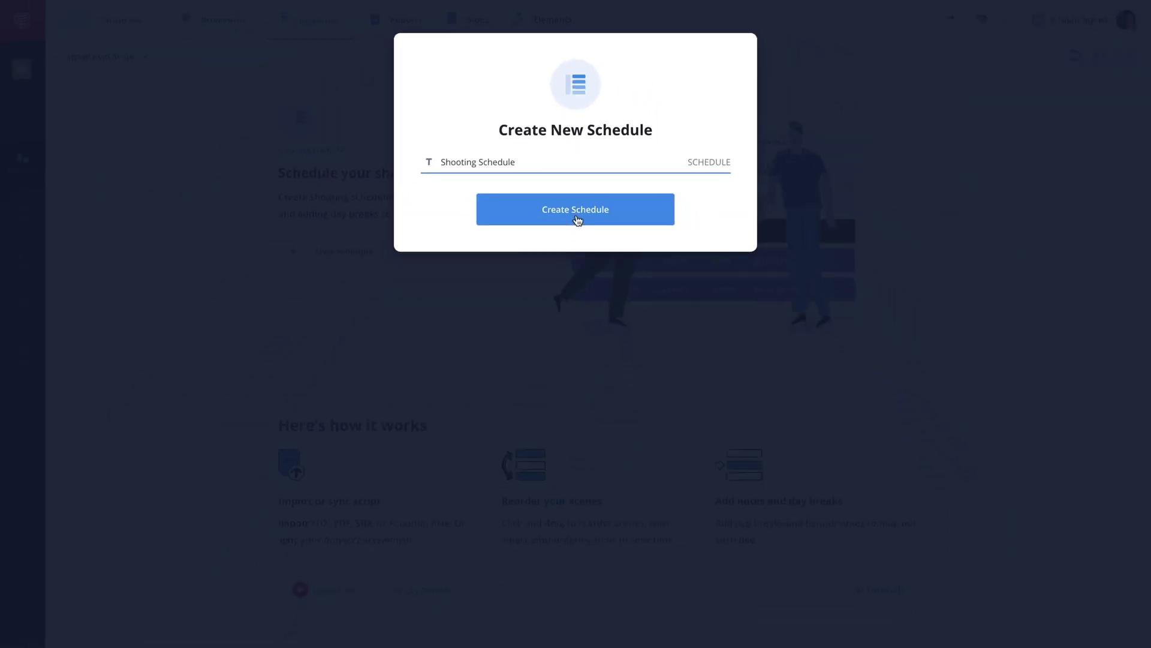
{"action": "left_click", "coordinate": [577, 221]}
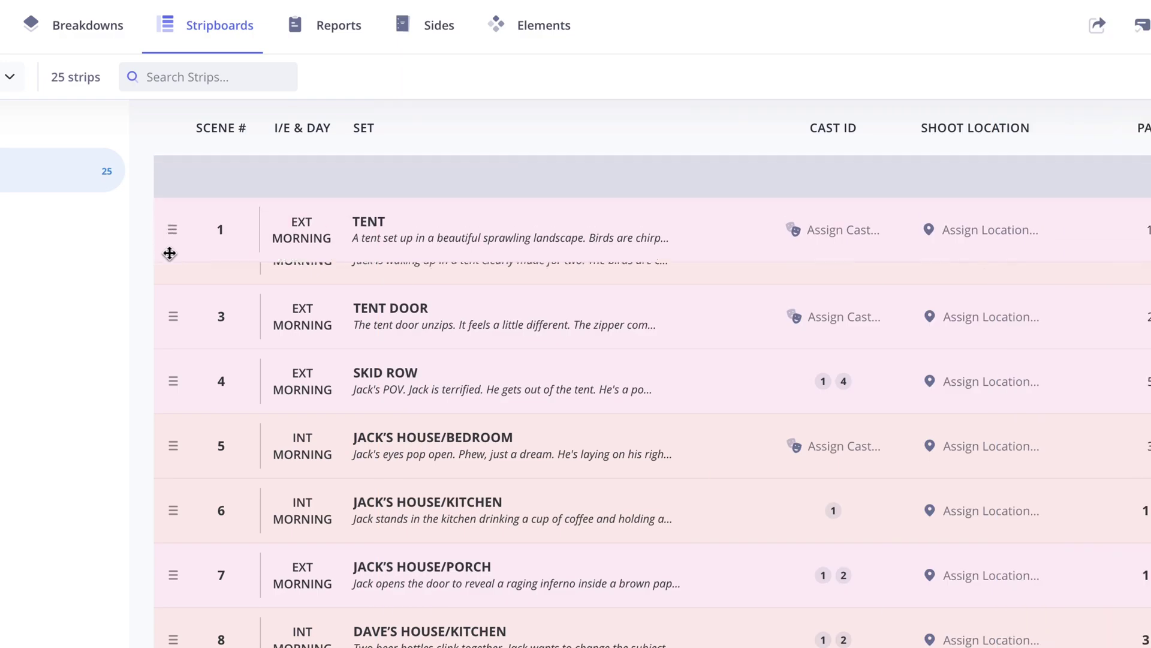
- Move strips 2 and 3 above scene 1, and set a start date for day breaks
{"action": "left_click_drag", "start_coordinate": [169, 254], "coordinate": [169, 253]}
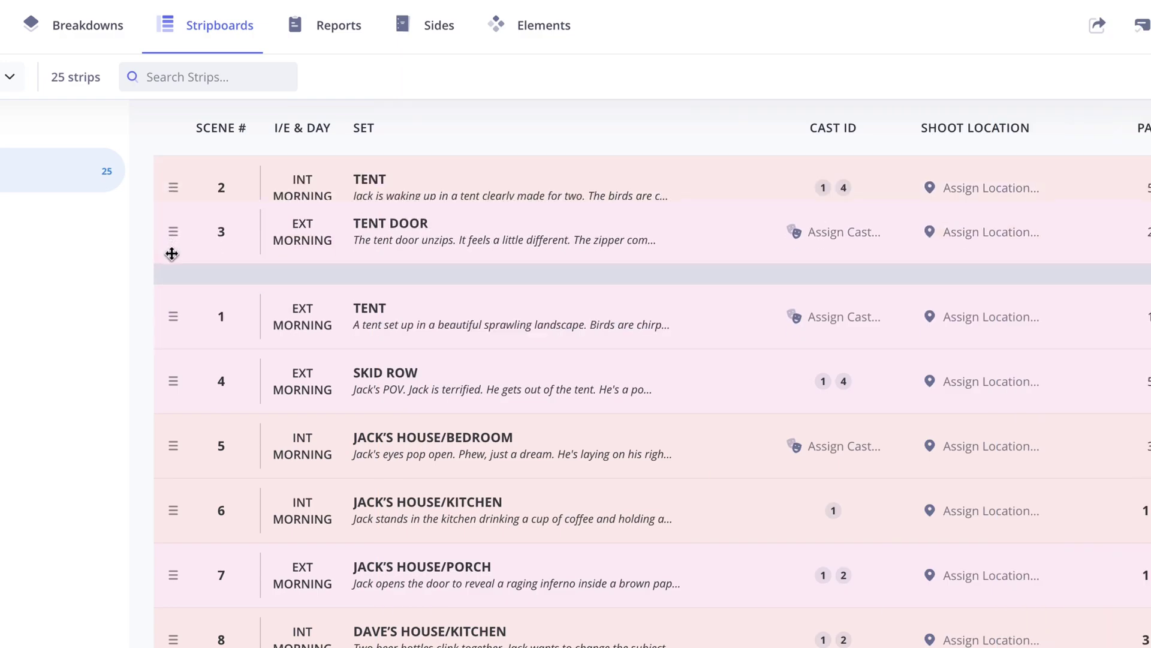
{"action": "left_click_drag", "start_coordinate": [172, 318], "coordinate": [172, 172]}
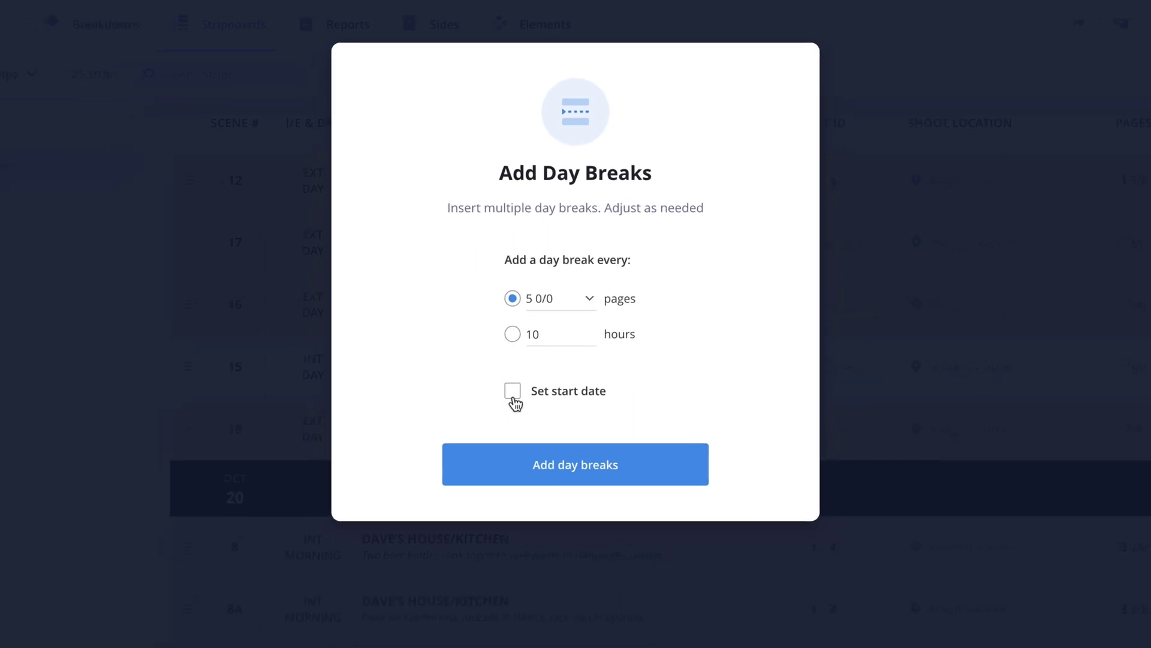
{"action": "left_click", "coordinate": [525, 327]}
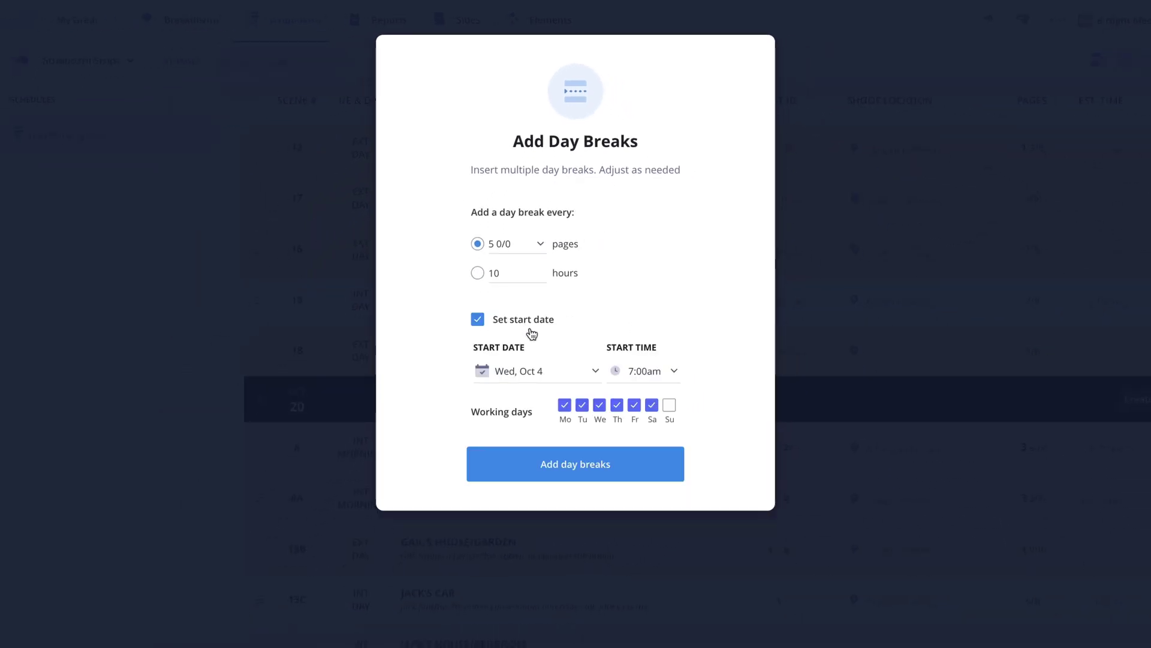